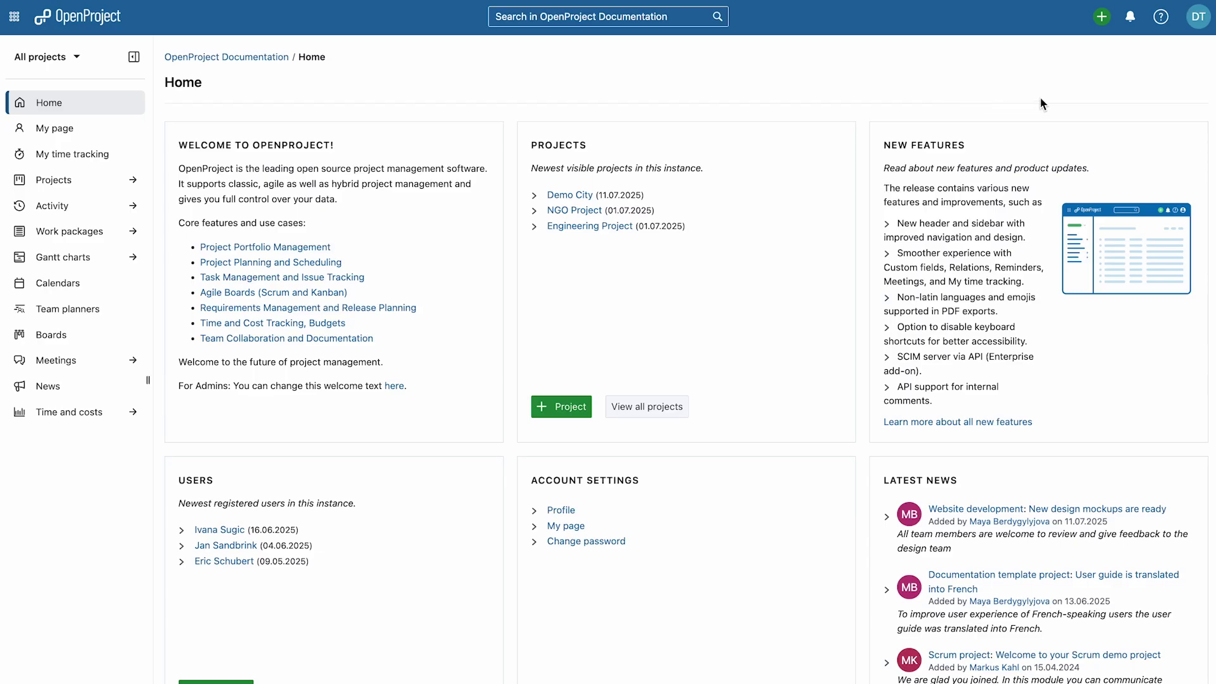
- Create a new project from the Engineering Project template
click(1102, 17)
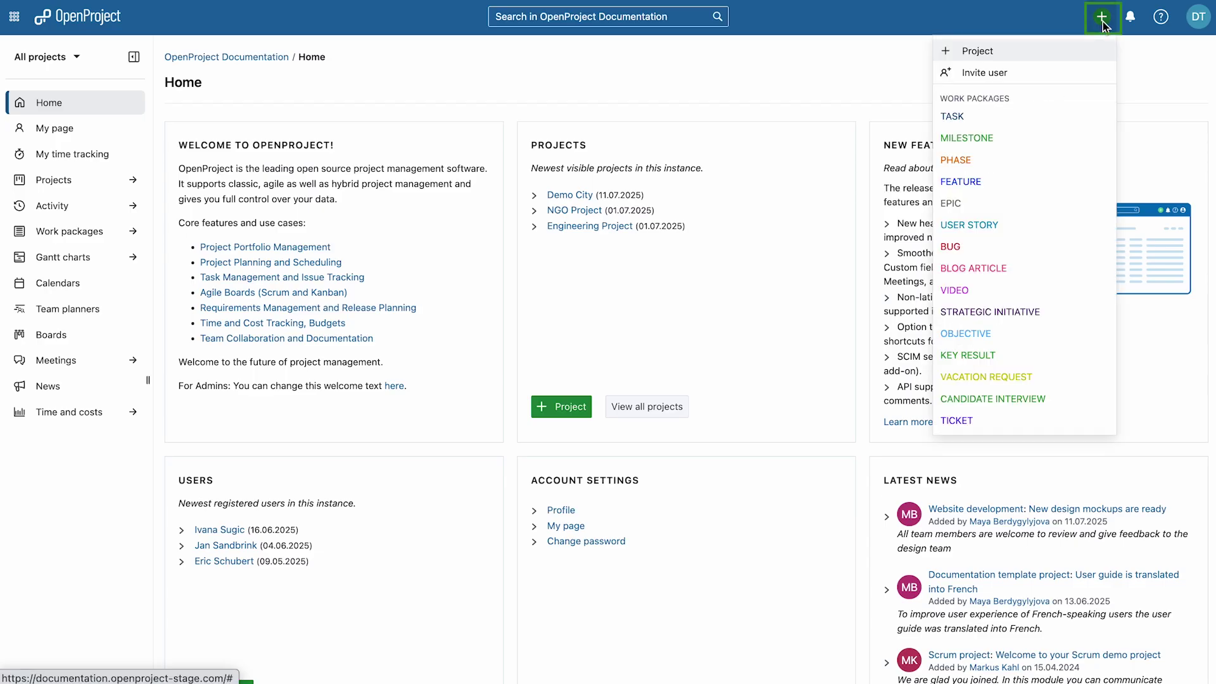
click(1075, 48)
click(568, 169)
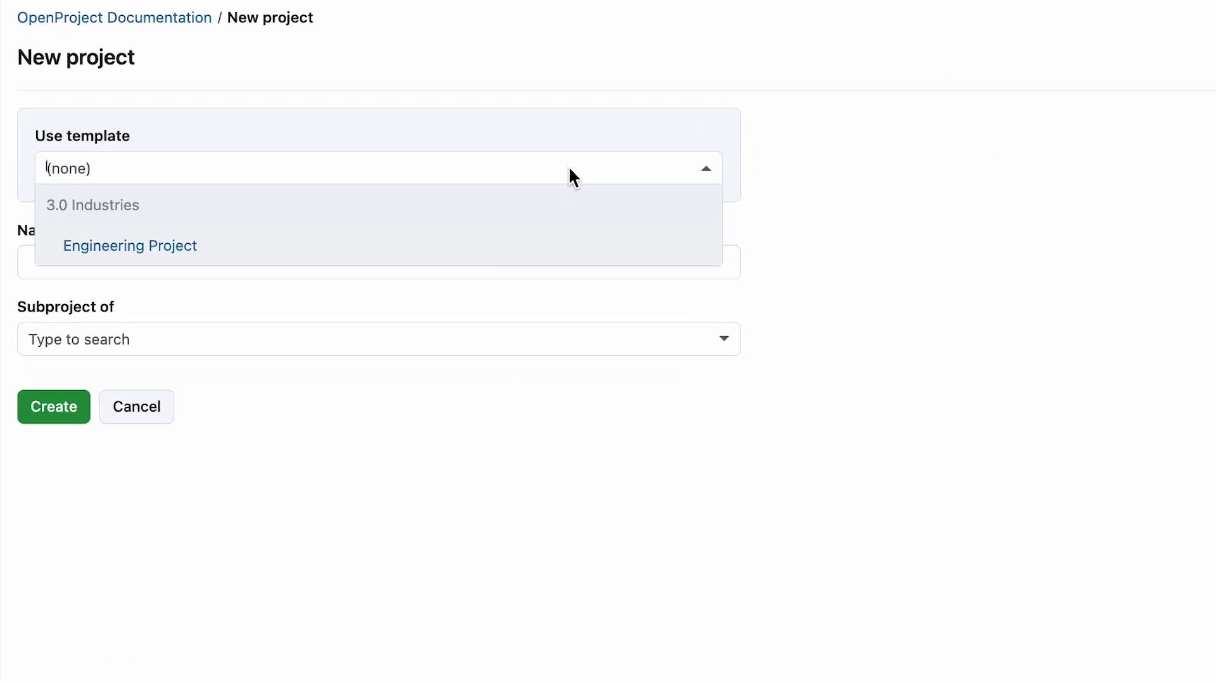
click(513, 246)
scroll(395, 584, down, 3)
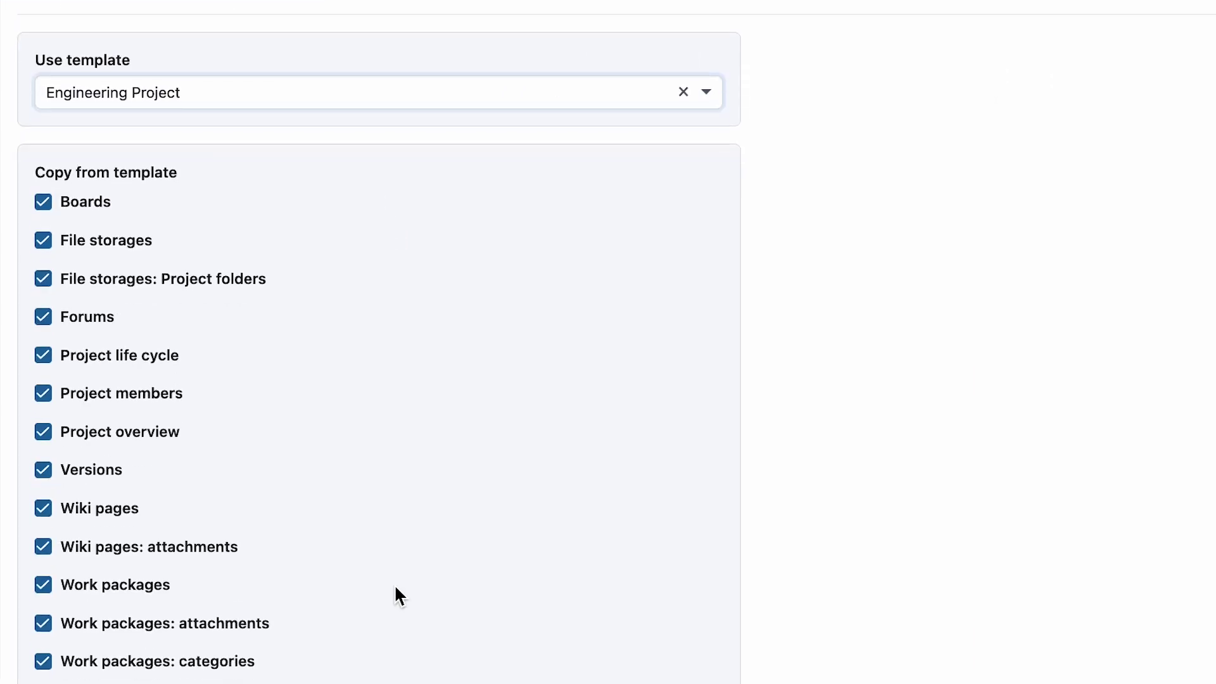
scroll(396, 586, up, 2)
scroll(163, 646, down, 2)
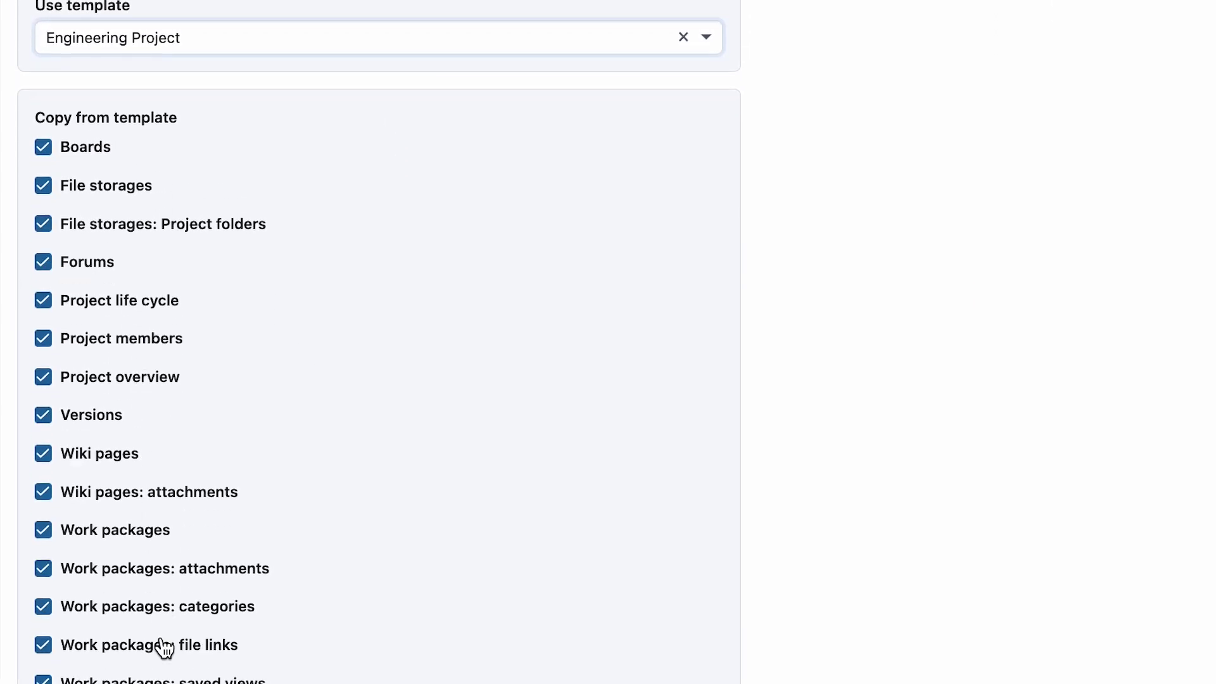
scroll(168, 570, down, 4)
scroll(169, 522, down, 4)
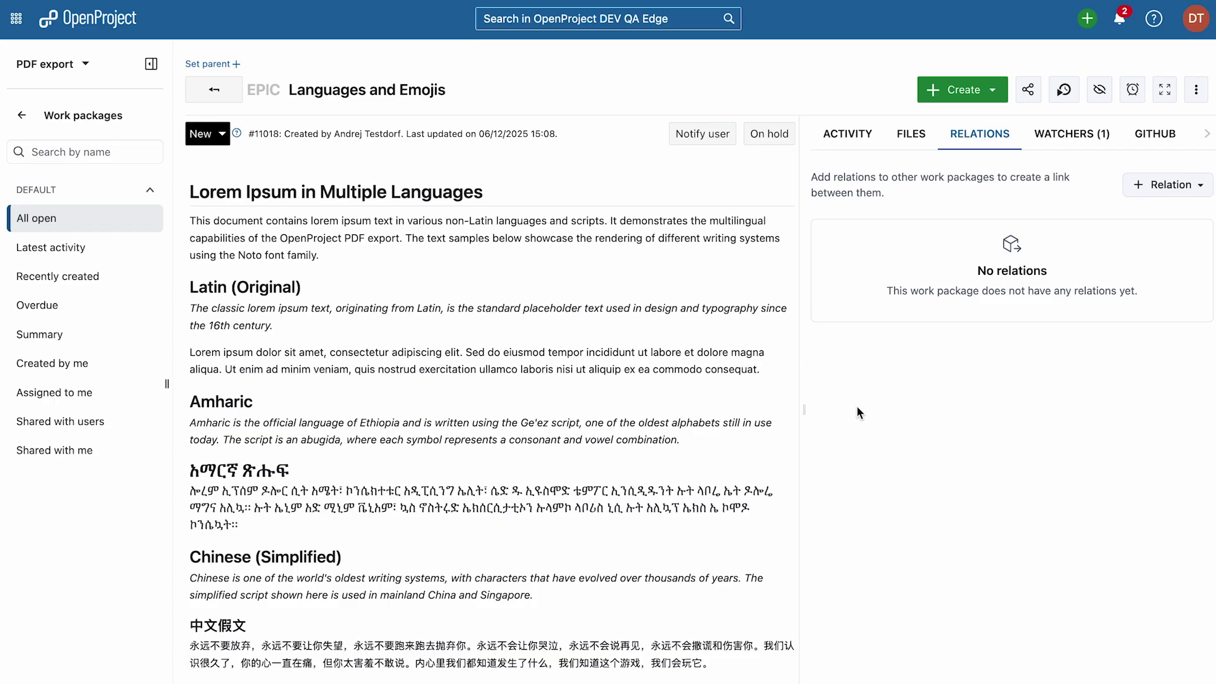
scroll(729, 533, down, 1)
scroll(729, 536, down, 2)
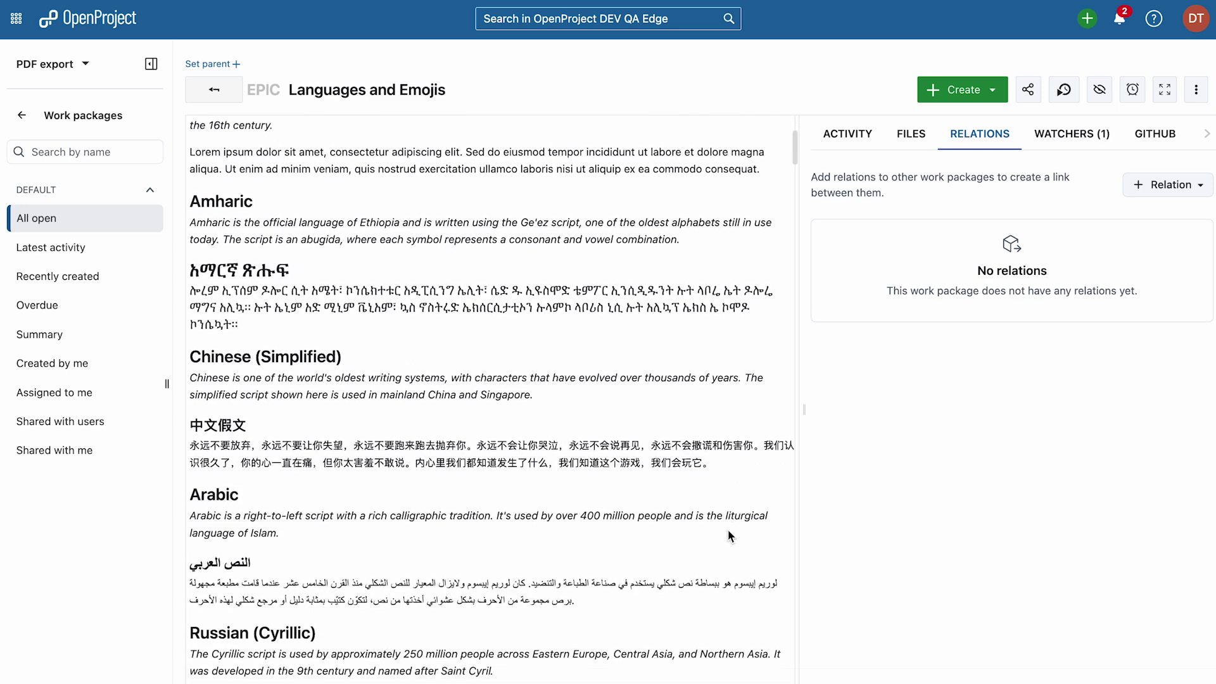
scroll(728, 535, down, 1)
scroll(728, 535, down, 3)
scroll(729, 534, down, 2)
scroll(729, 535, down, 1)
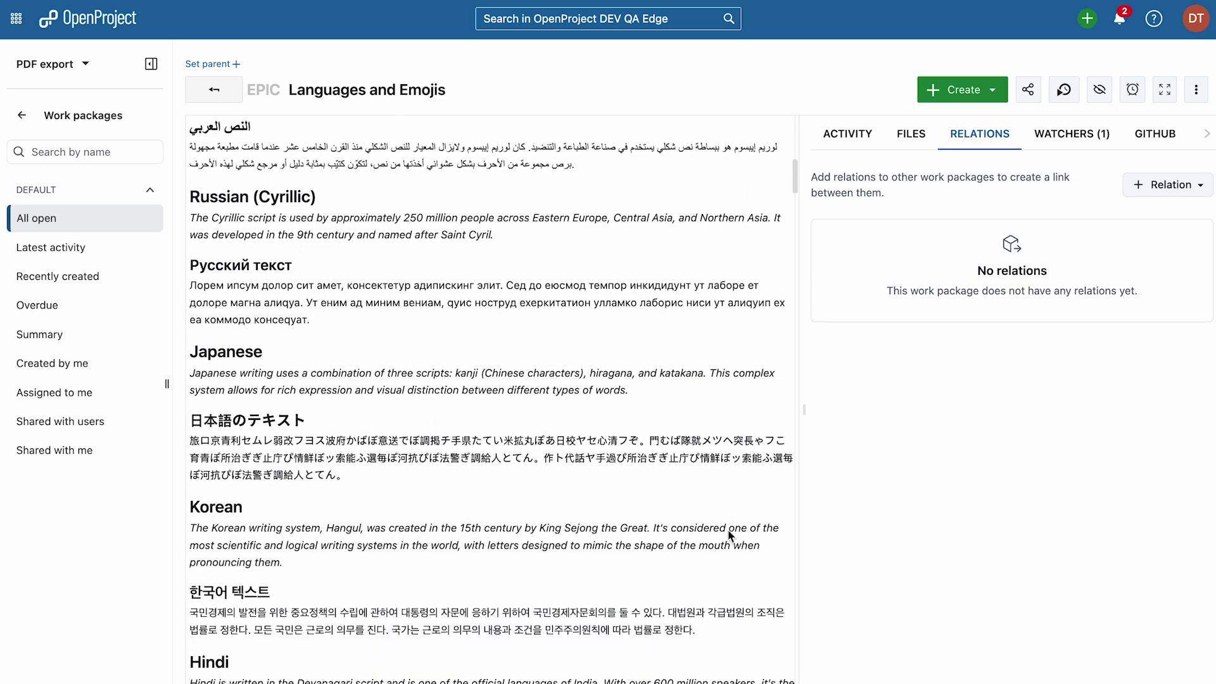
scroll(728, 535, down, 2)
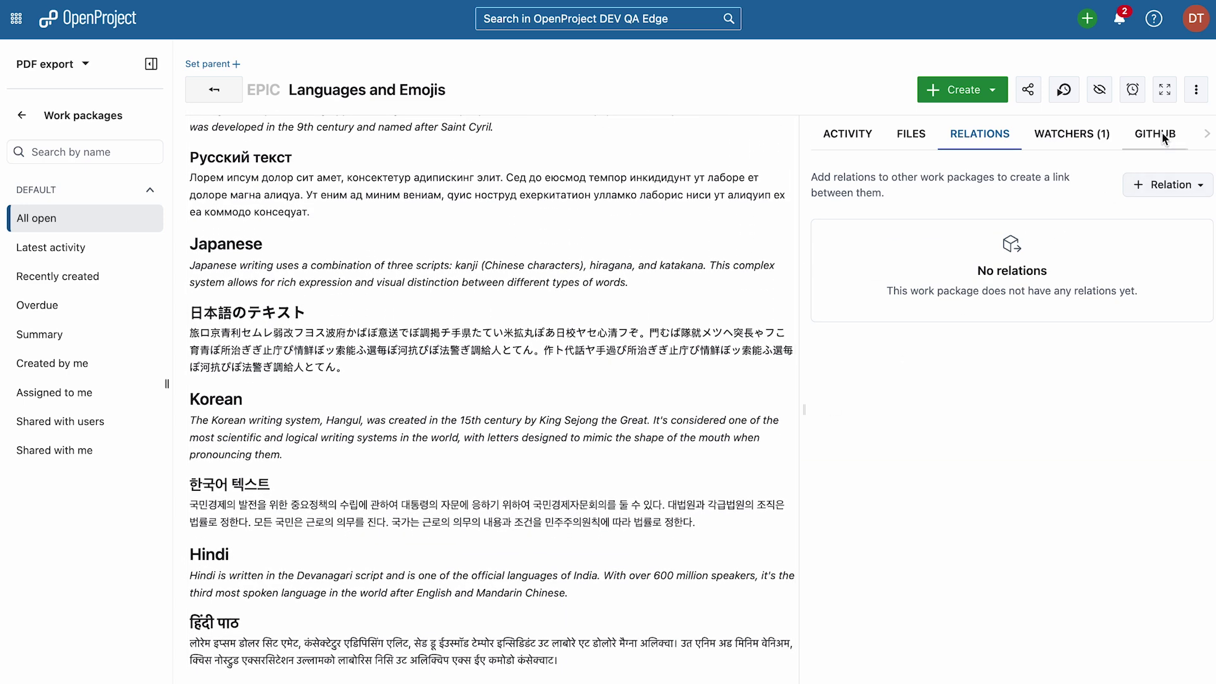
- Generate and download a PDF of the Languages and Emojis work package
click(1195, 89)
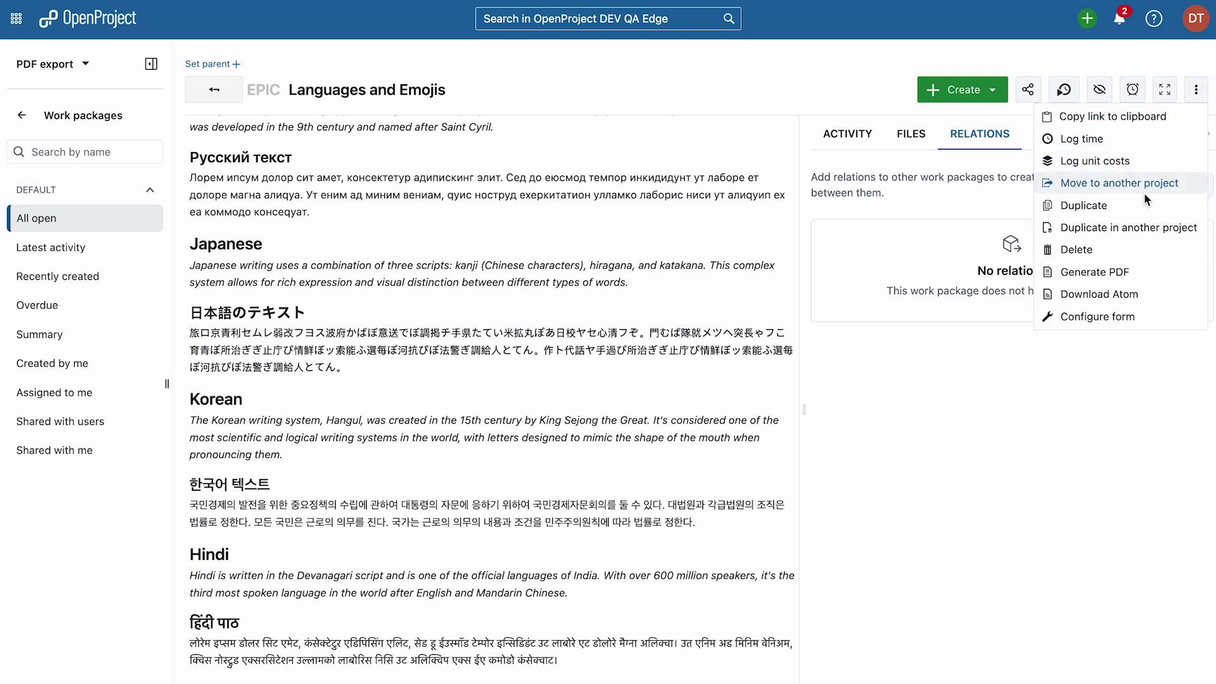
click(1094, 272)
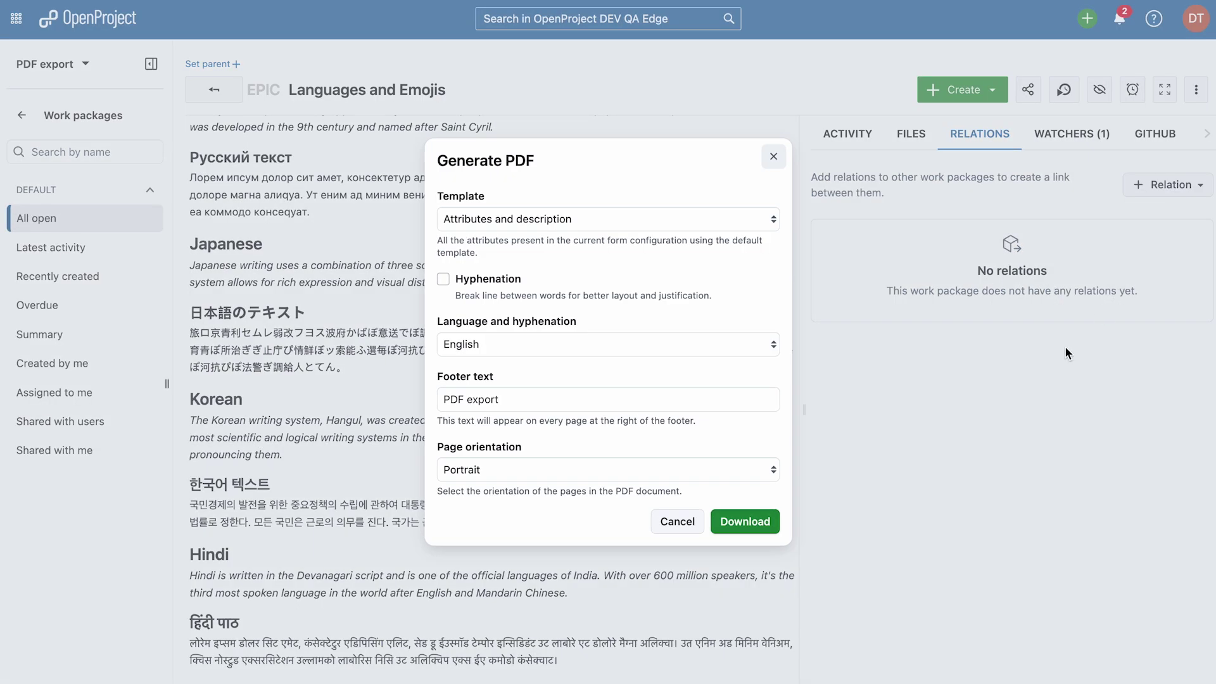
click(742, 521)
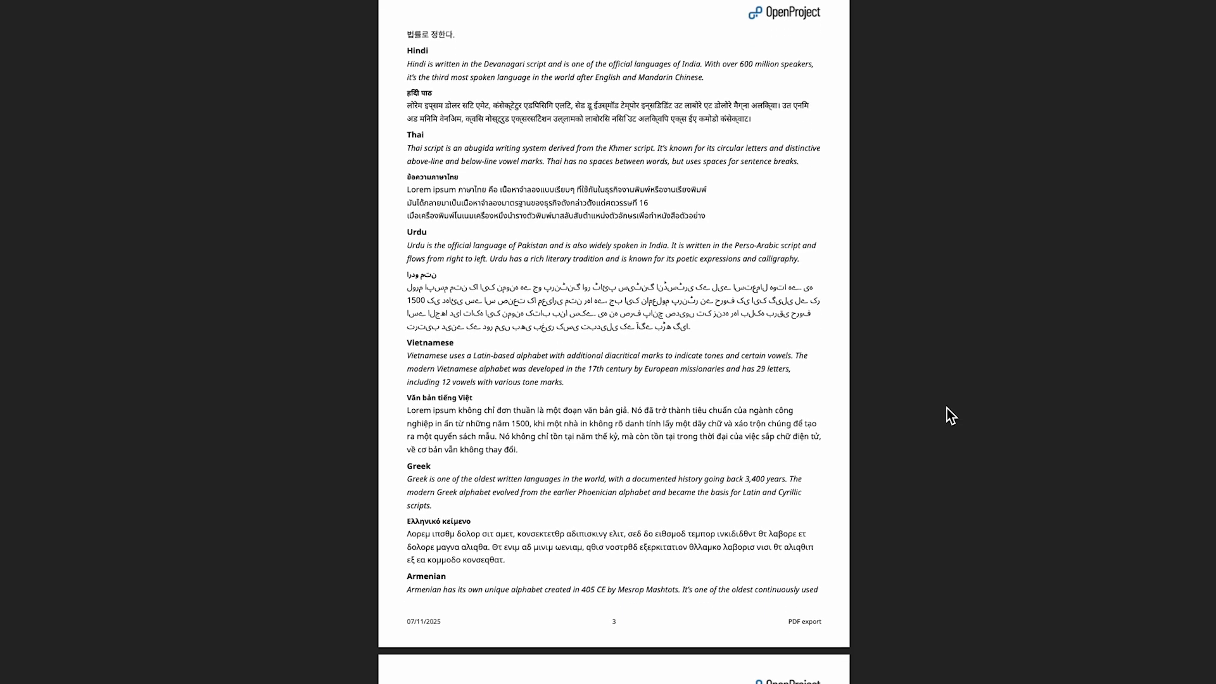
scroll(947, 409, down, 3)
scroll(948, 409, down, 4)
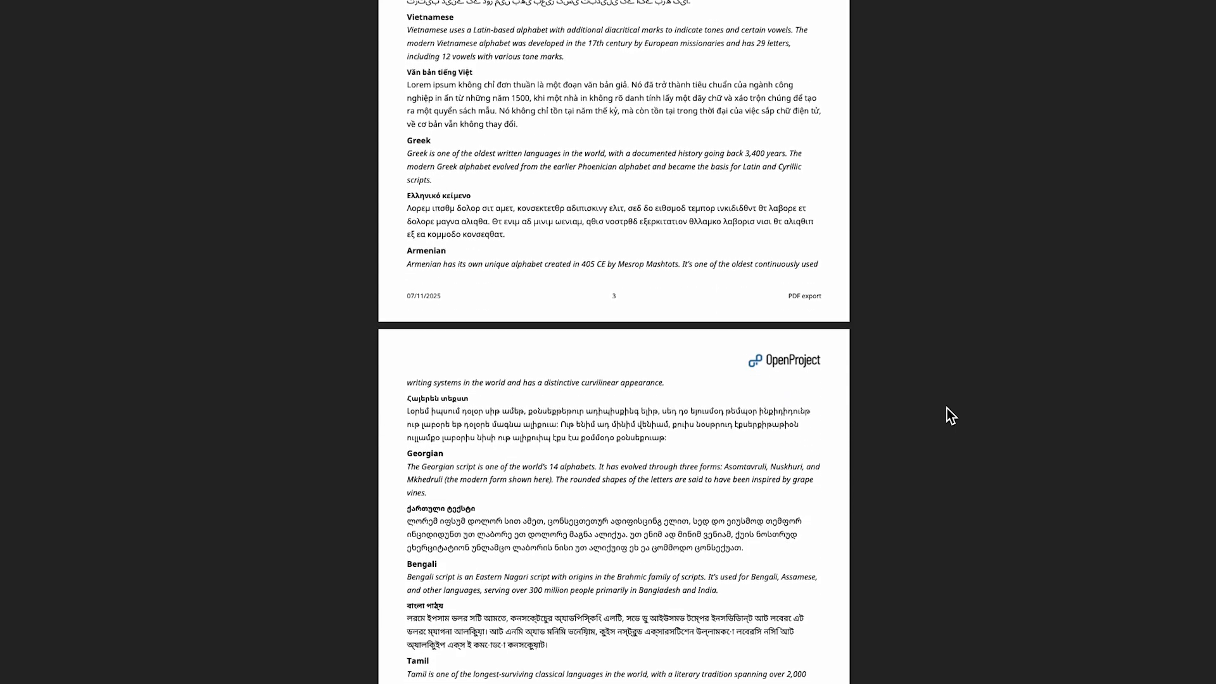
scroll(947, 409, down, 2)
scroll(947, 408, down, 5)
scroll(947, 407, down, 2)
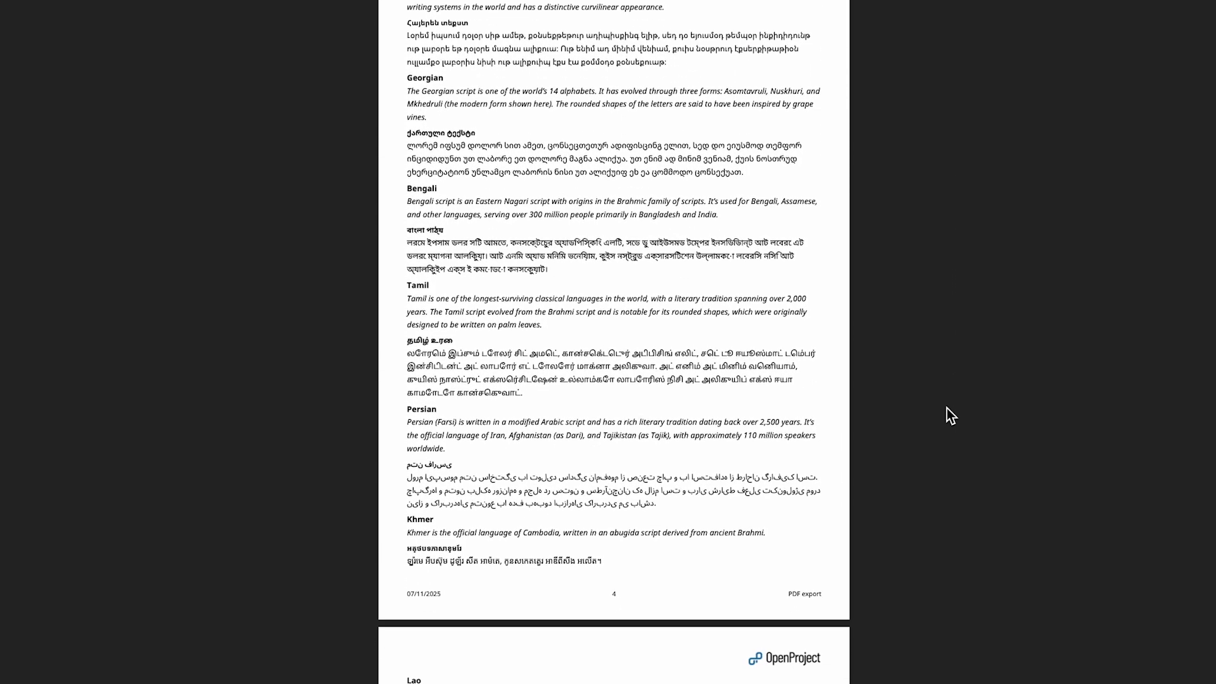
scroll(945, 389, down, 5)
scroll(946, 388, down, 1)
scroll(945, 388, down, 10)
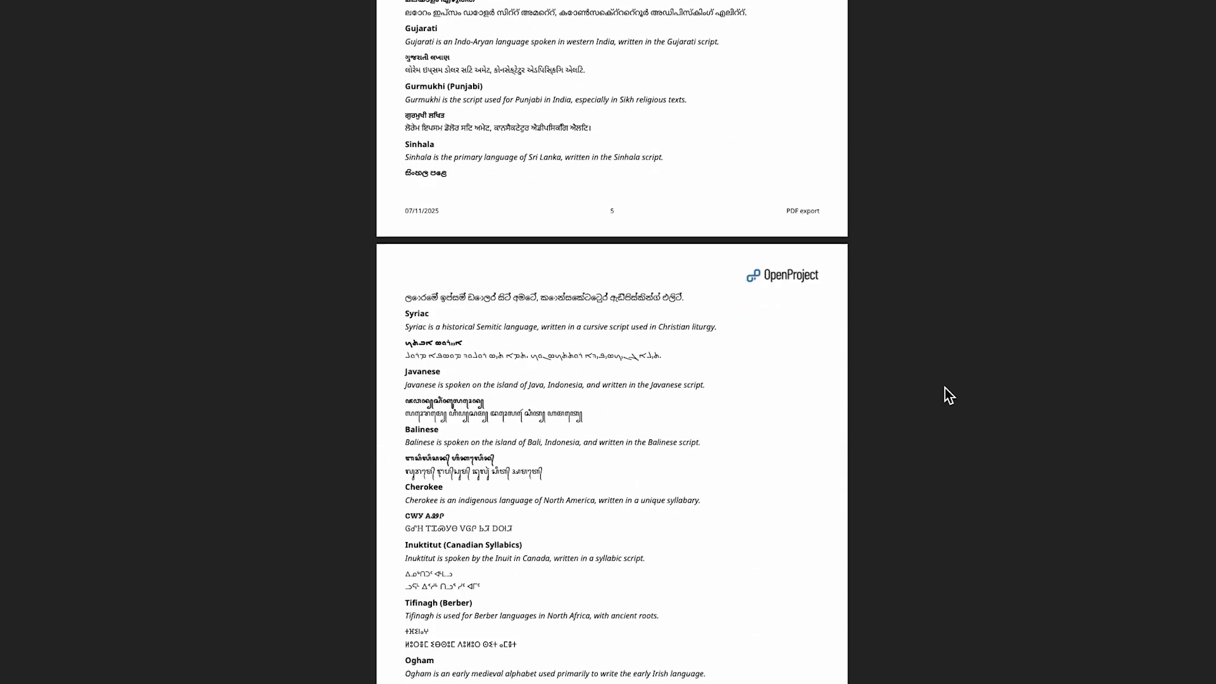
scroll(945, 389, down, 8)
scroll(945, 389, down, 9)
scroll(945, 388, down, 5)
scroll(945, 388, down, 6)
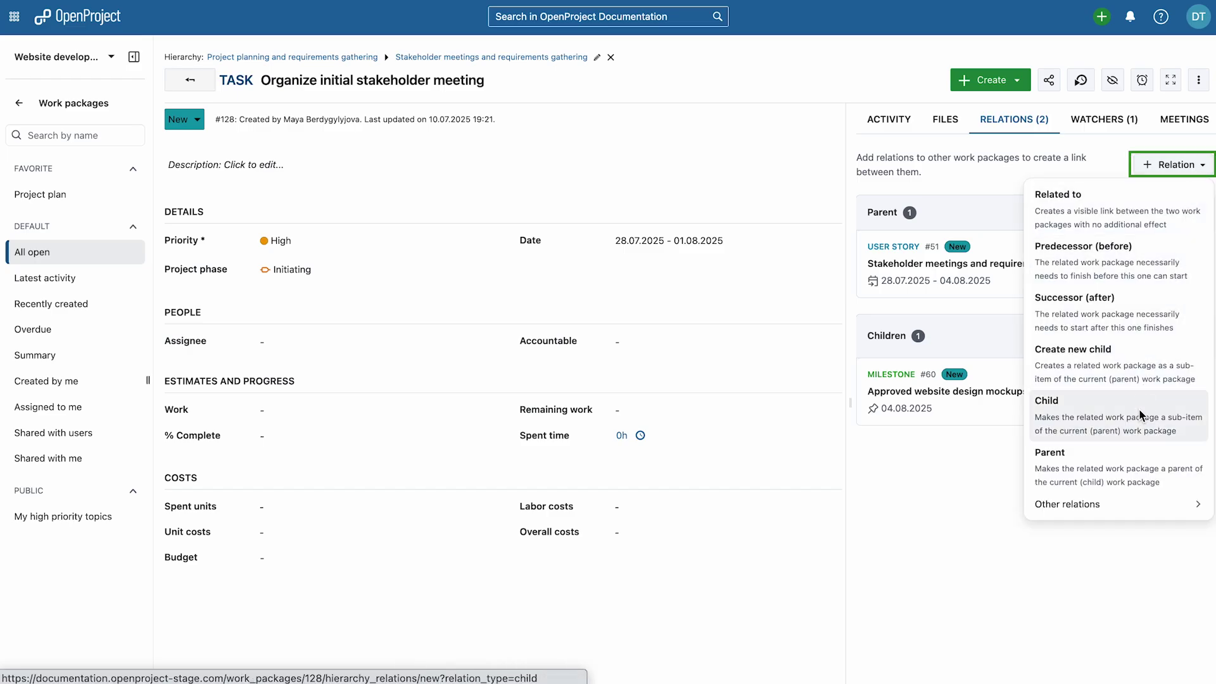
- Reveal the Other relations submenu under + Relation for the stakeholder meeting task
click(1107, 500)
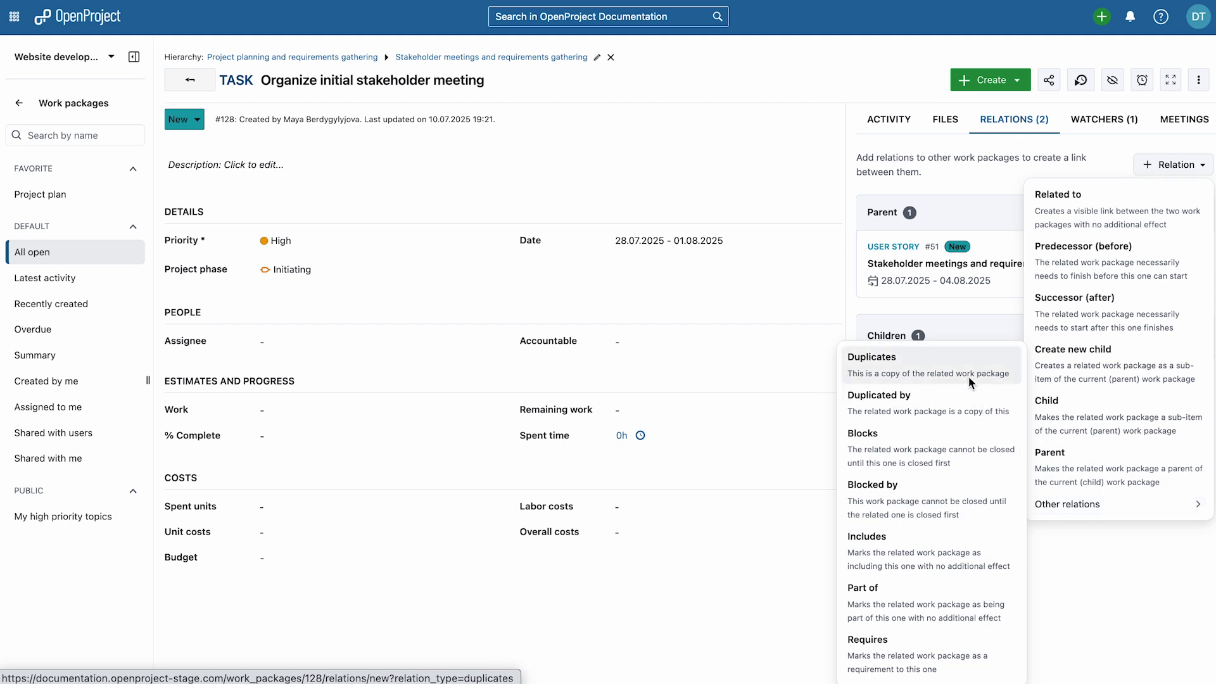
scroll(978, 595, down, 1)
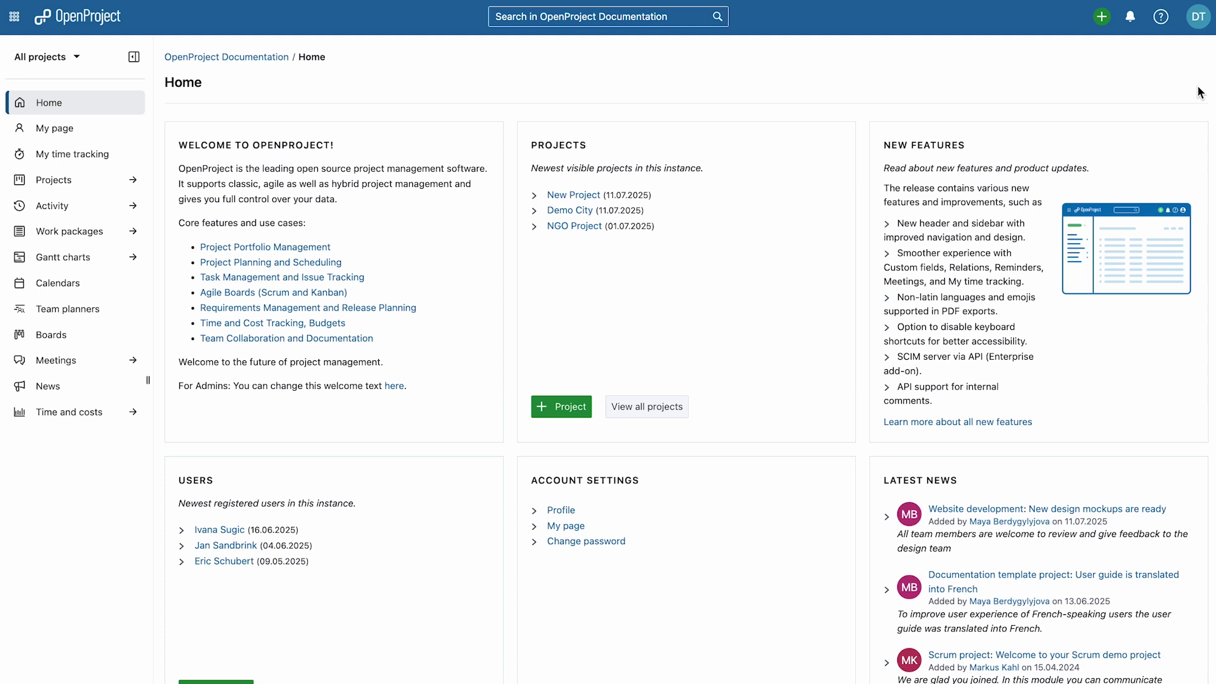
- In Administration > Custom fields, start a new Date custom field
click(1201, 21)
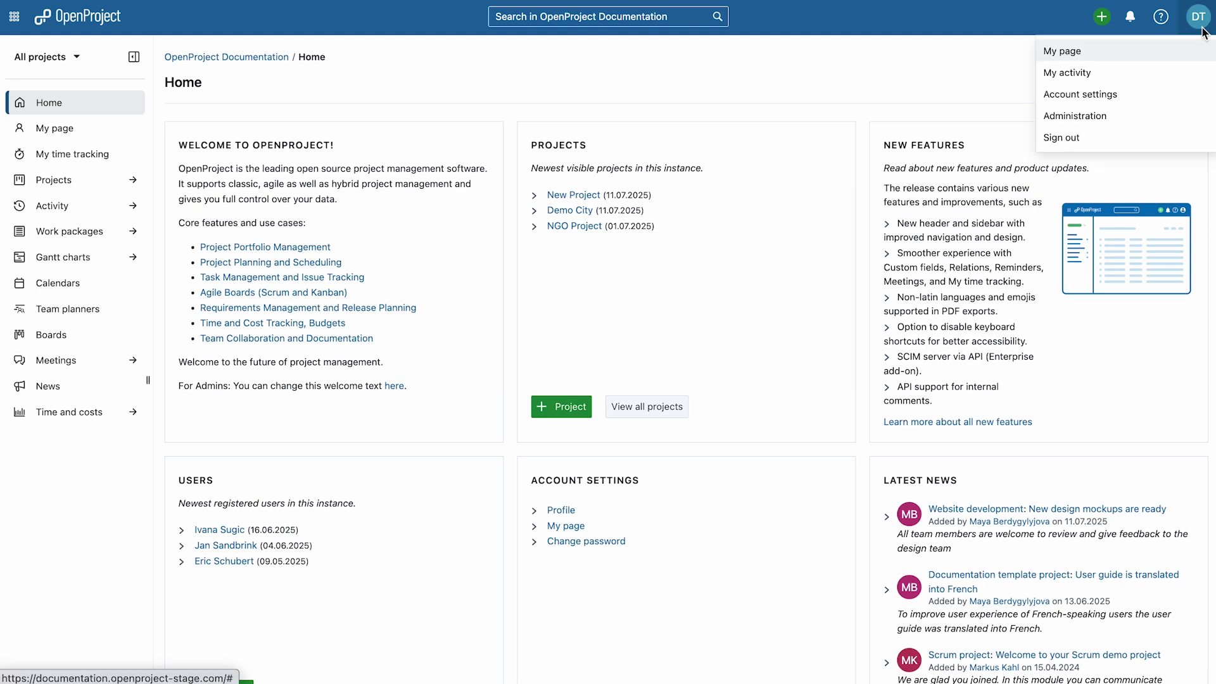
click(1175, 115)
click(666, 166)
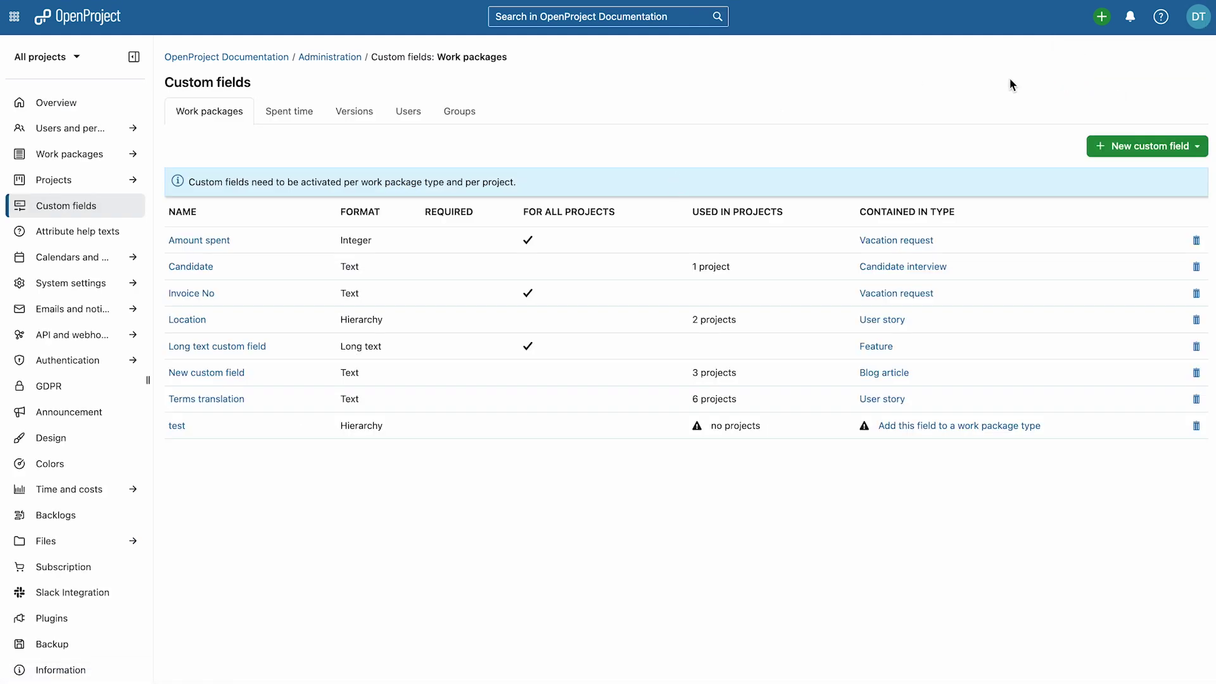
click(1180, 148)
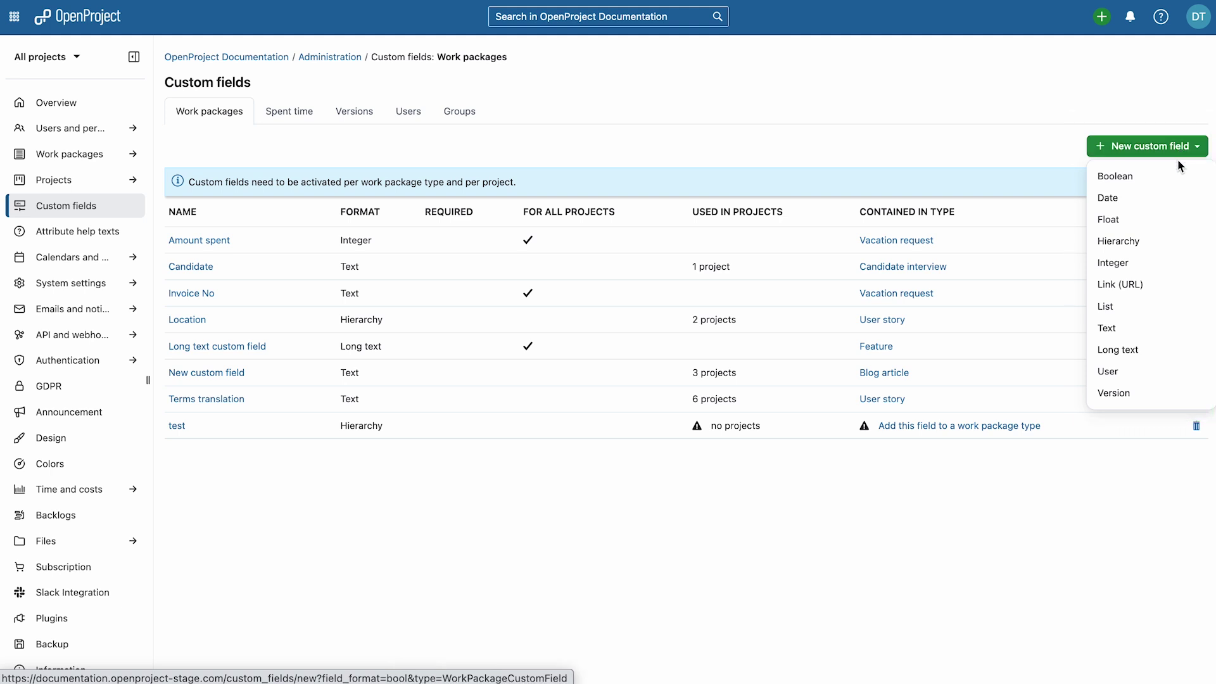
click(1172, 197)
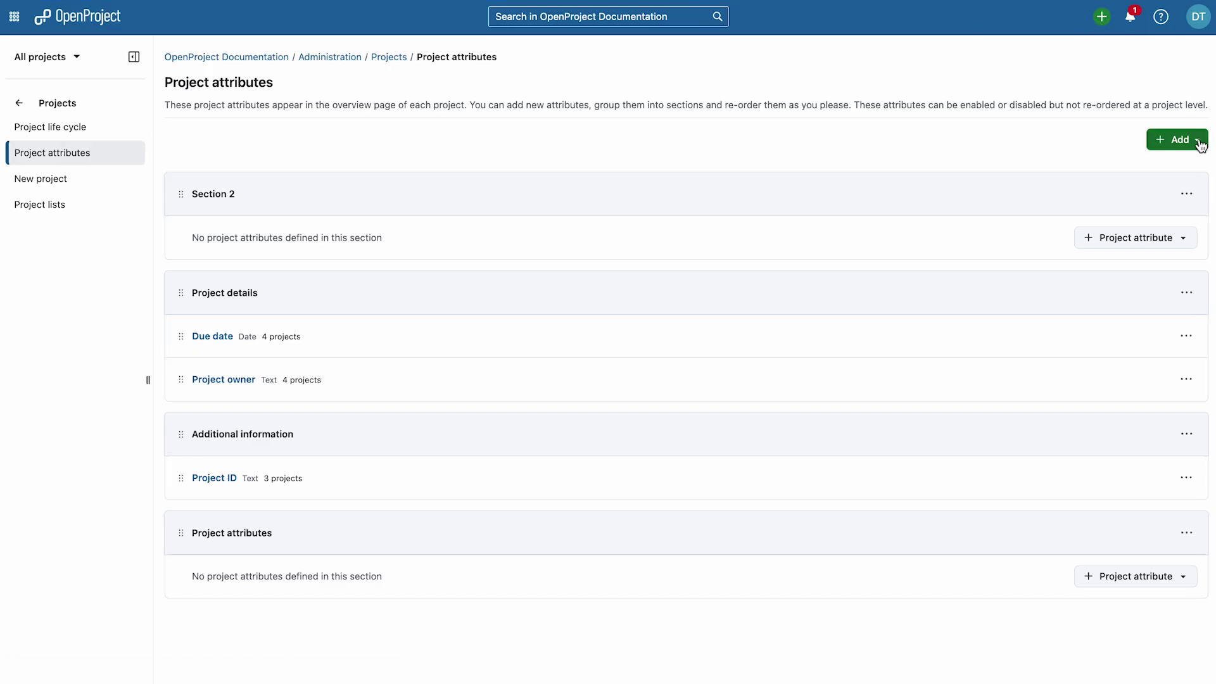
- Show the format options for adding a new project attribute
click(1194, 142)
click(1186, 191)
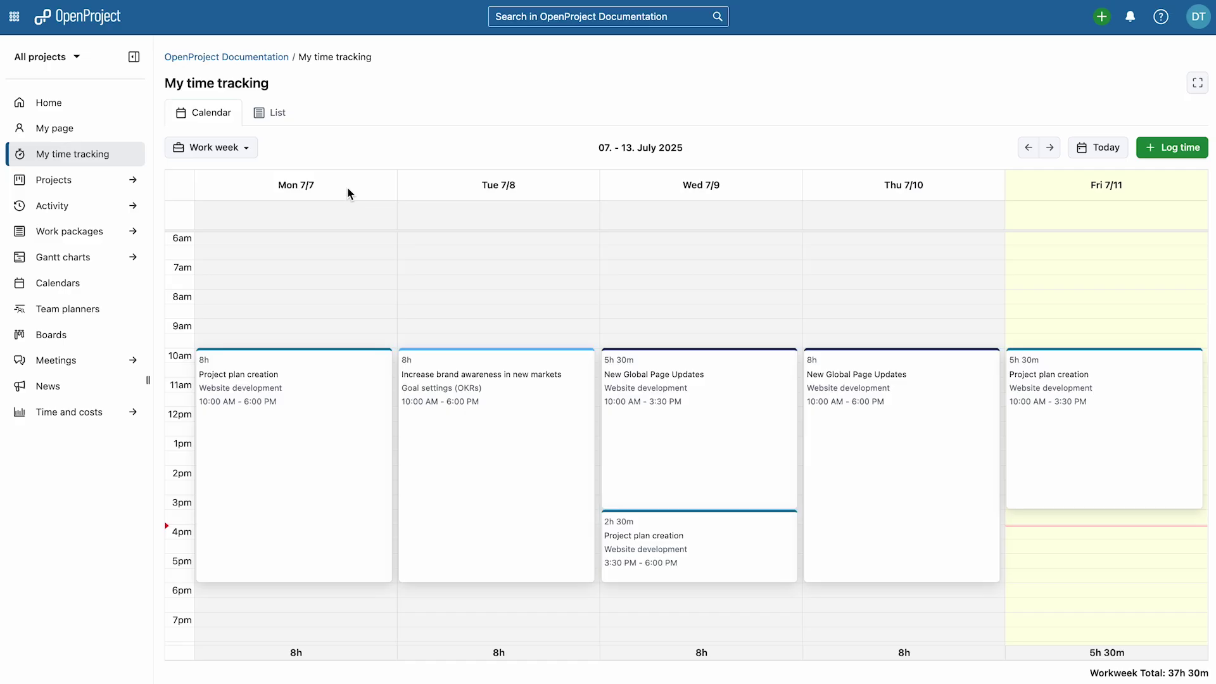
- Switch My time tracking to List view and expand Friday 11's entries
click(272, 114)
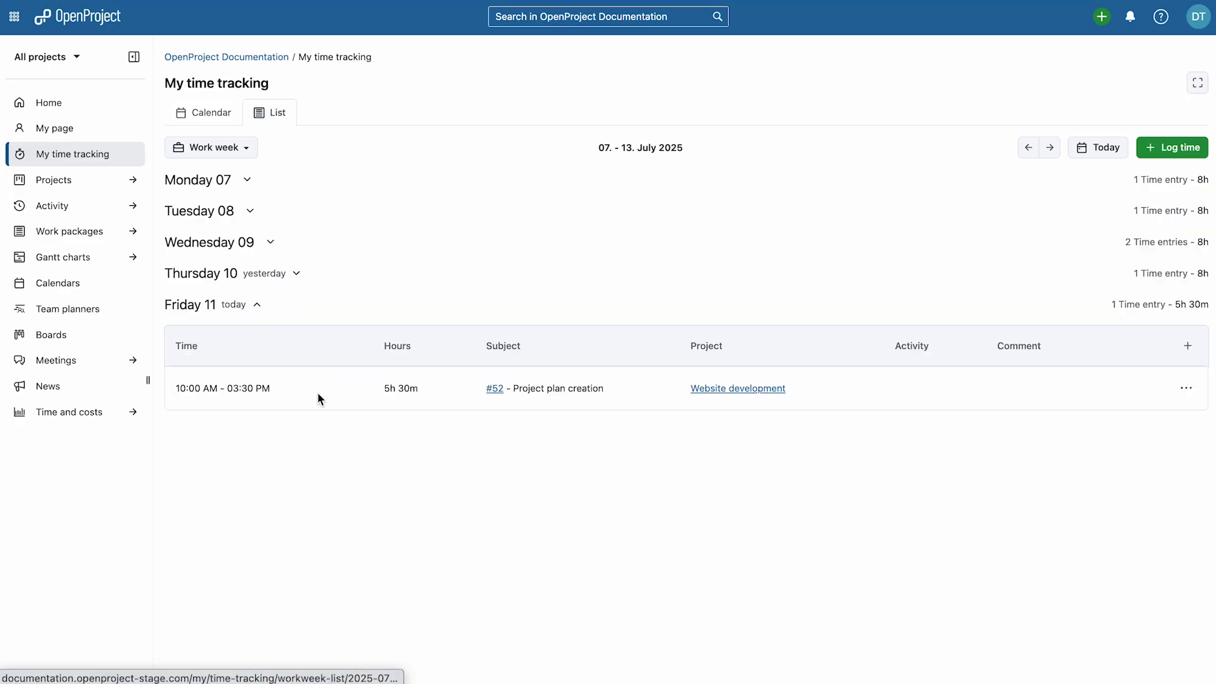
click(257, 305)
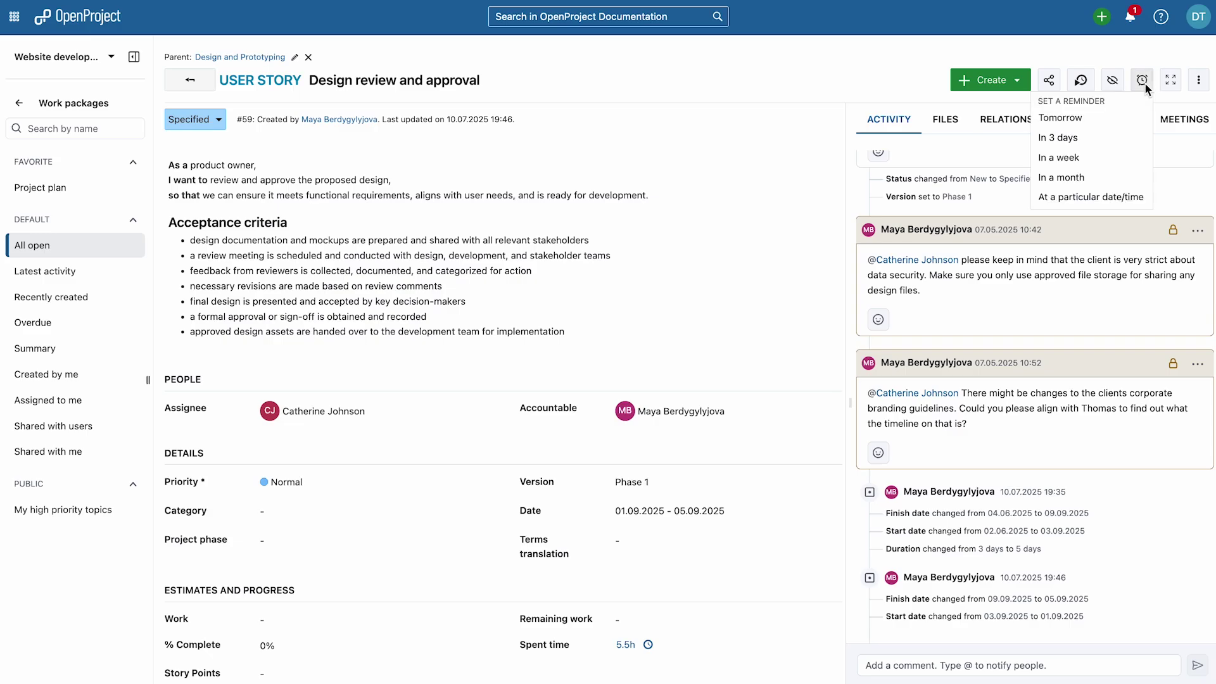
- Set and confirm a Tomorrow reminder on Design review and approval
click(1133, 117)
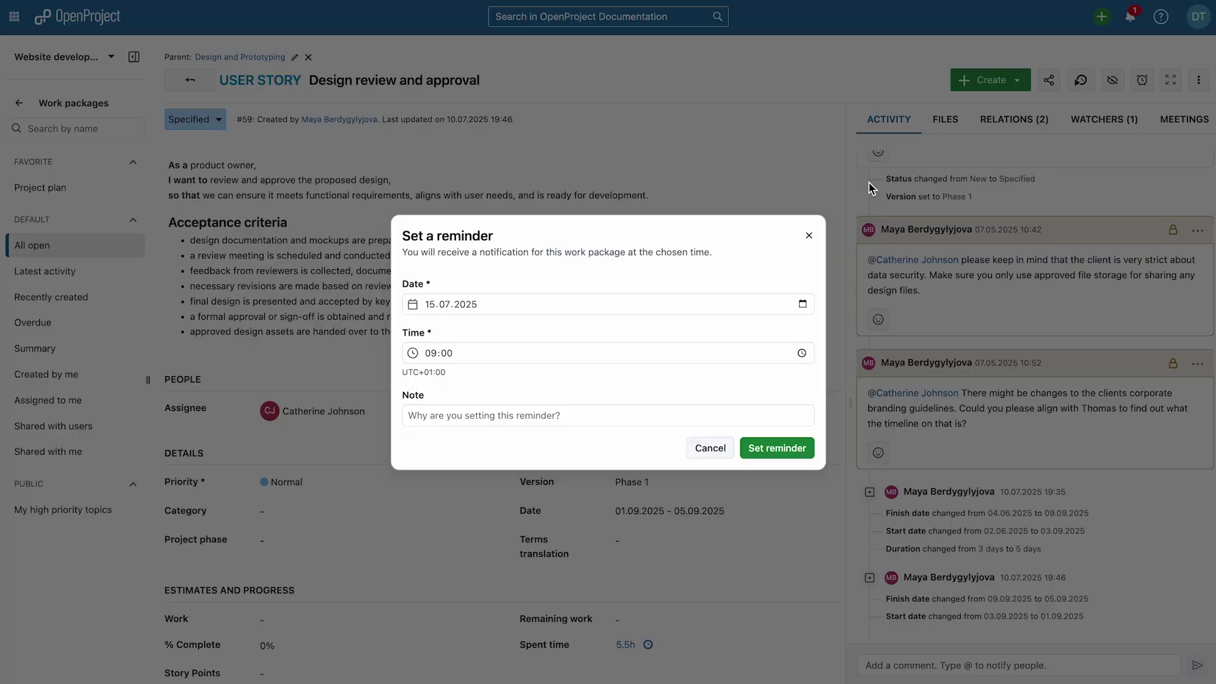
click(770, 455)
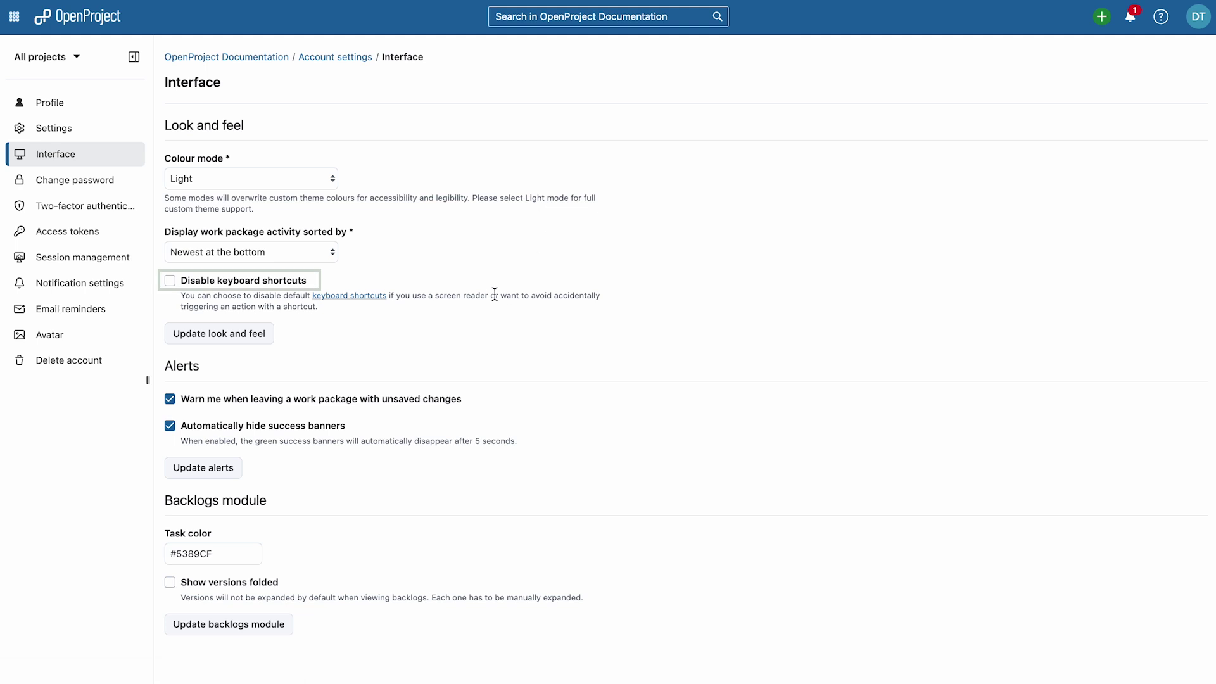
- Tick Disable keyboard shortcuts in Interface settings
click(170, 280)
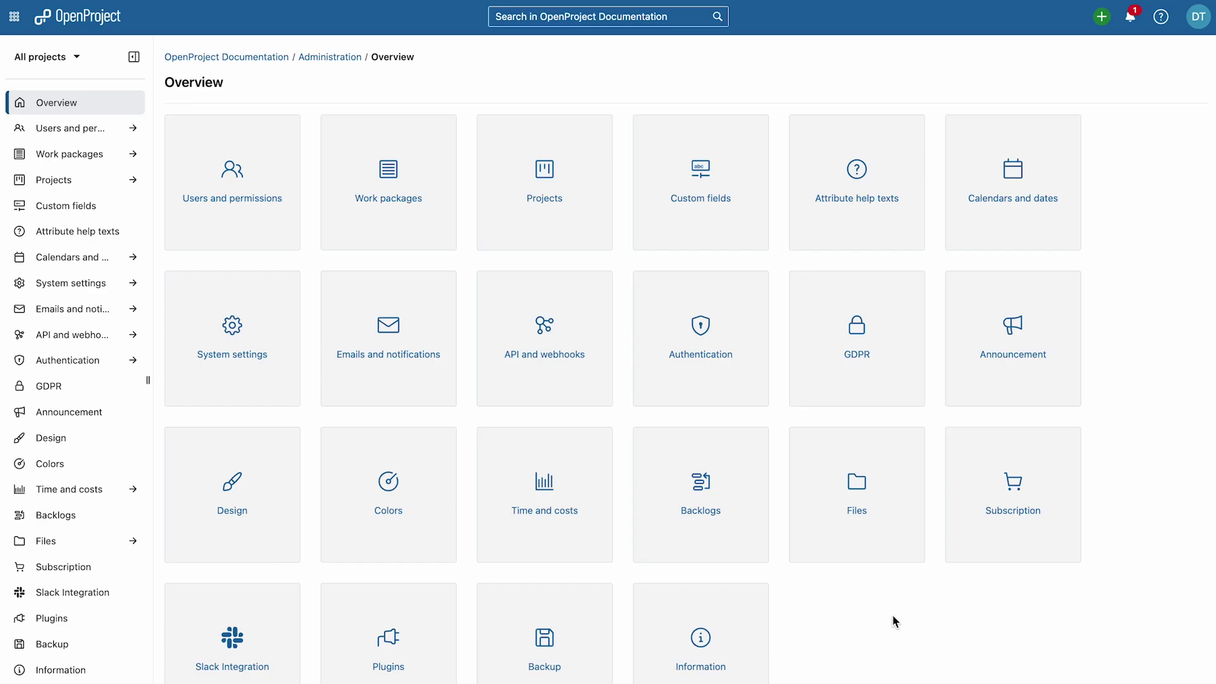
- Open the Keycloak SCIM client under Authentication > SCIM clients
click(726, 383)
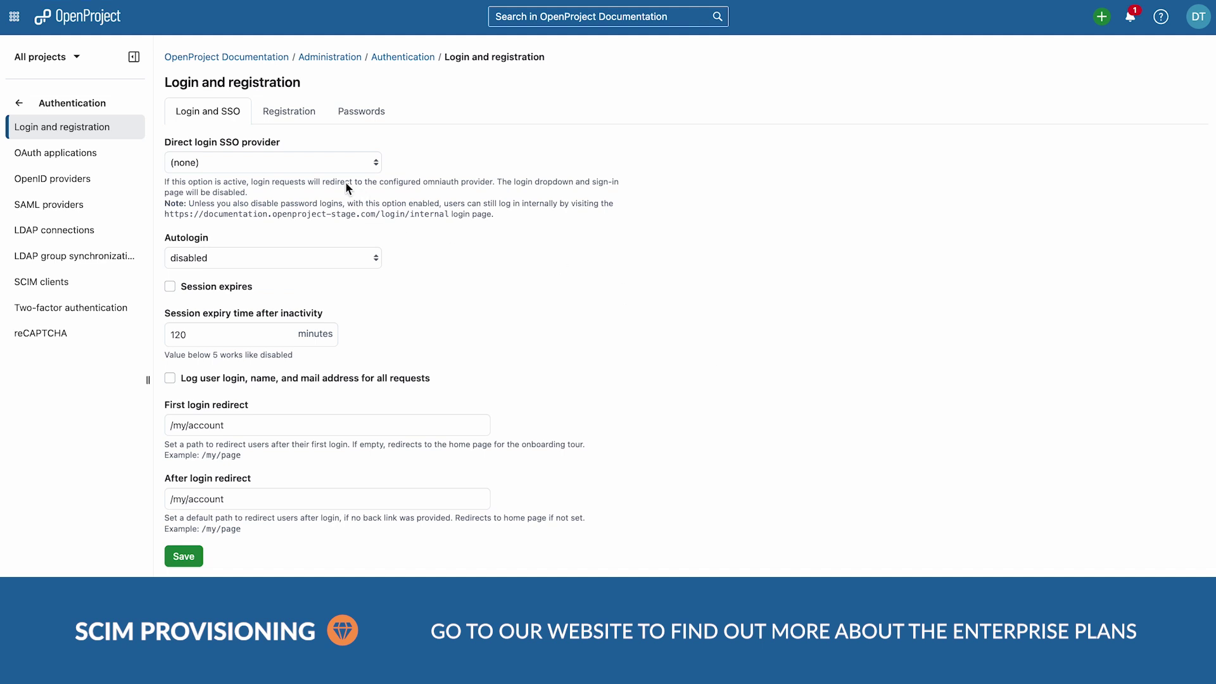
click(79, 281)
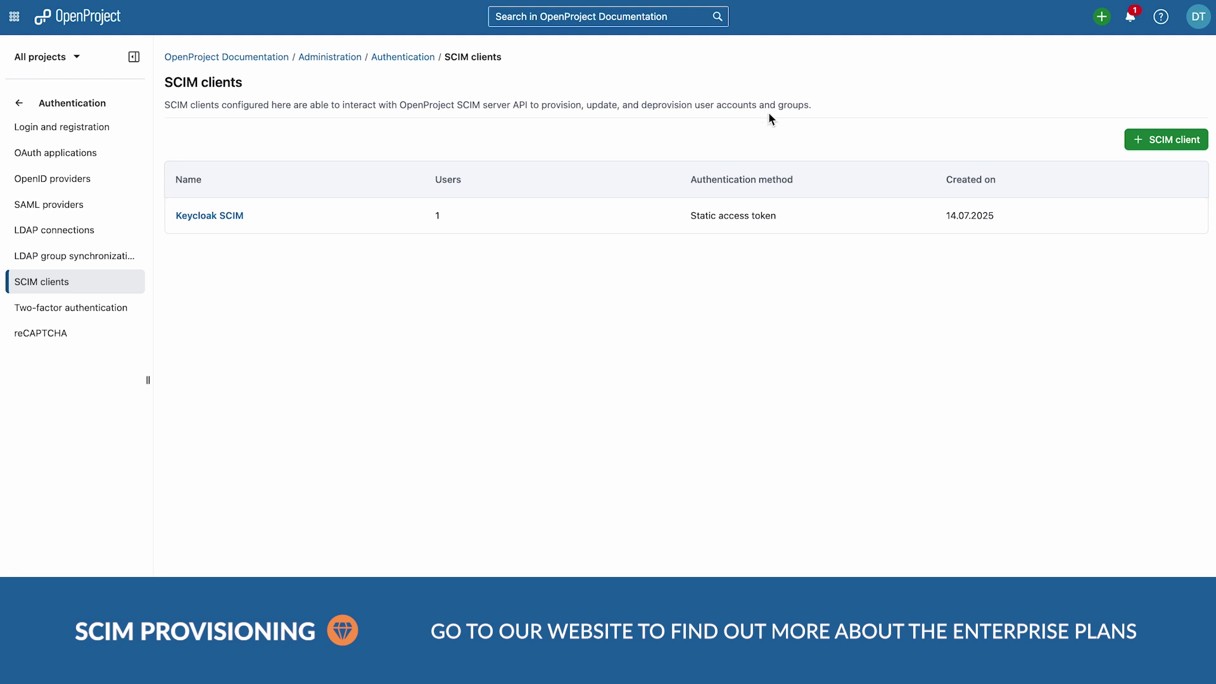
click(216, 218)
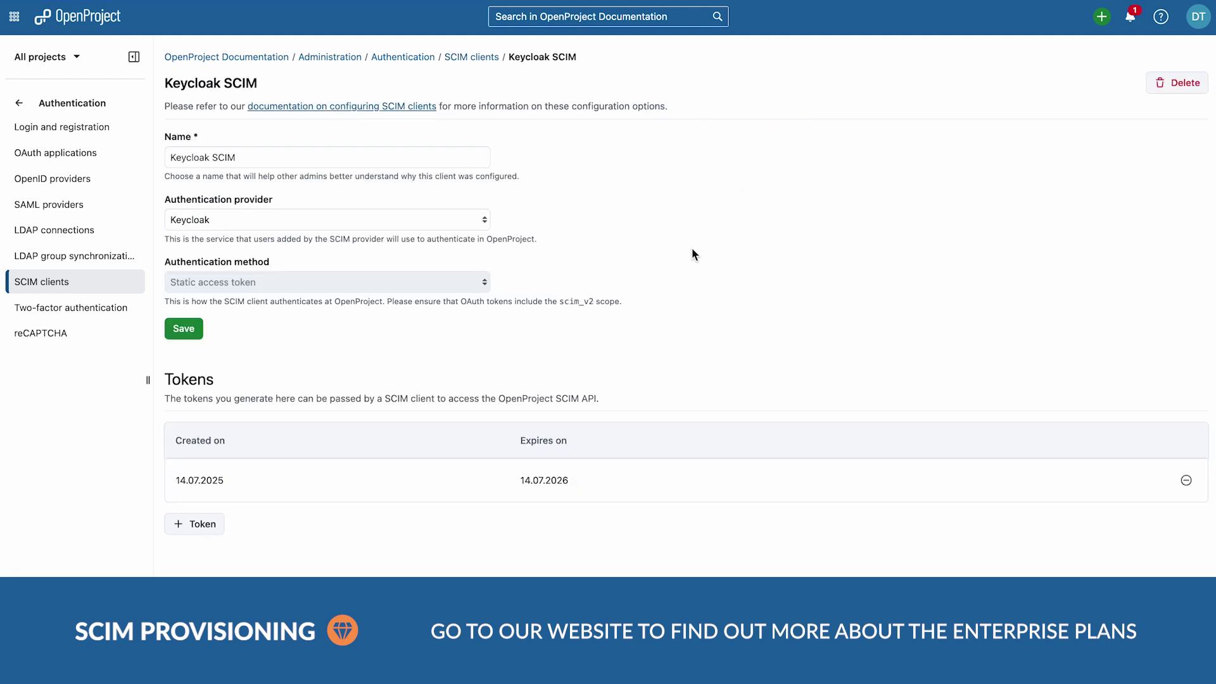